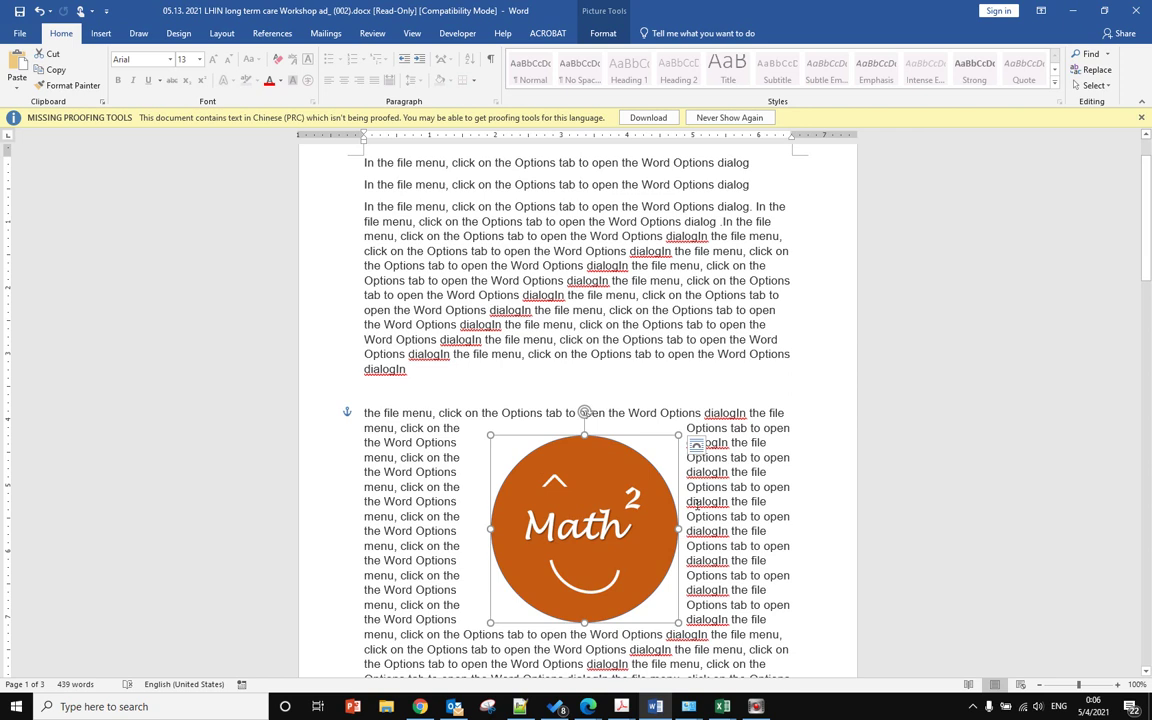
# Step: Move the Math² picture up into the long paragraph so text wraps on both sides, then reselect it
pyautogui.click(740, 527)
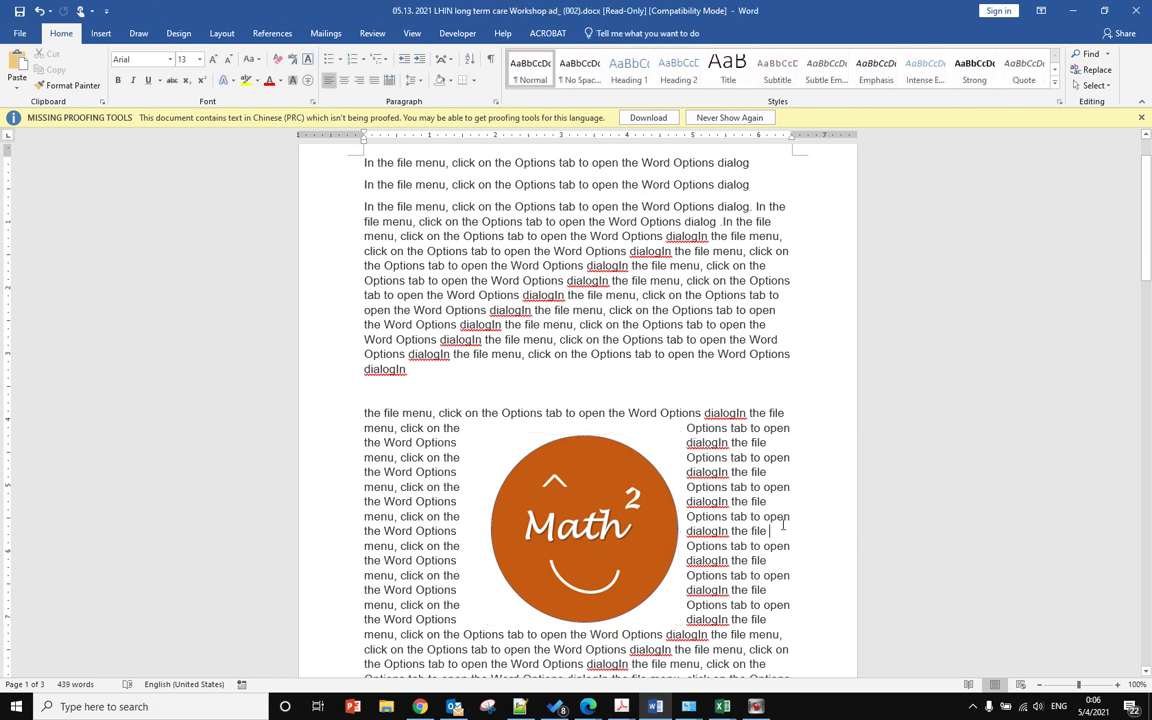
pyautogui.click(587, 519)
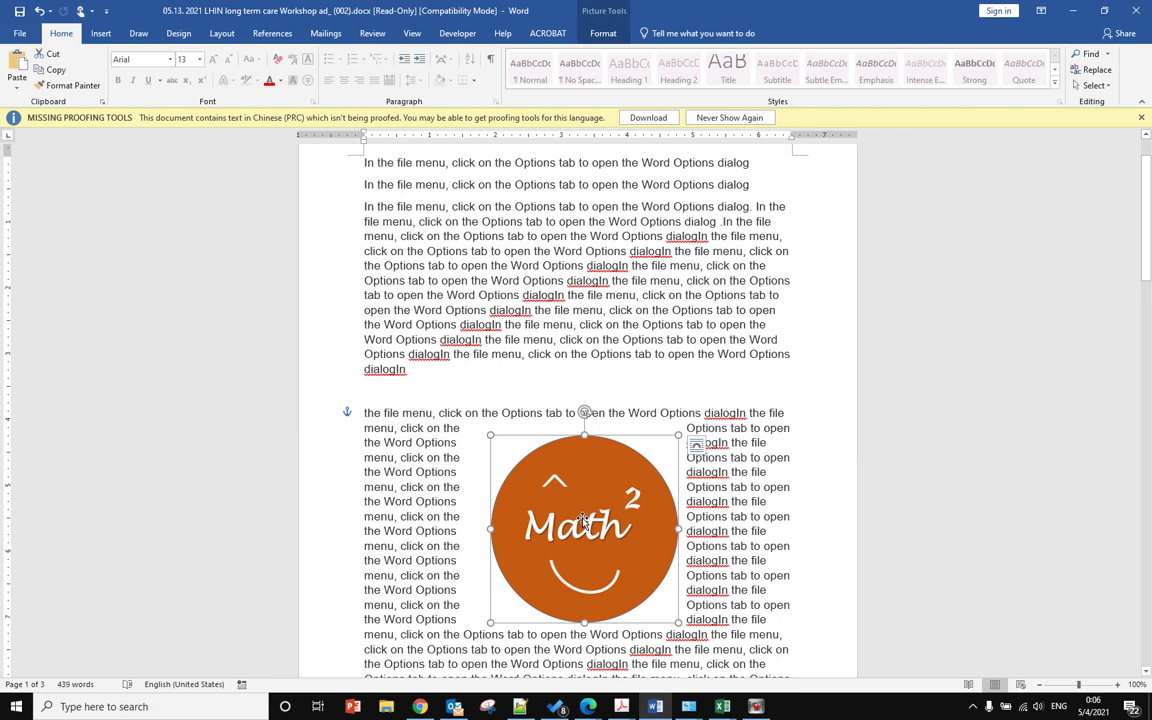
pyautogui.moveTo(582, 520); pyautogui.dragTo(582, 511)
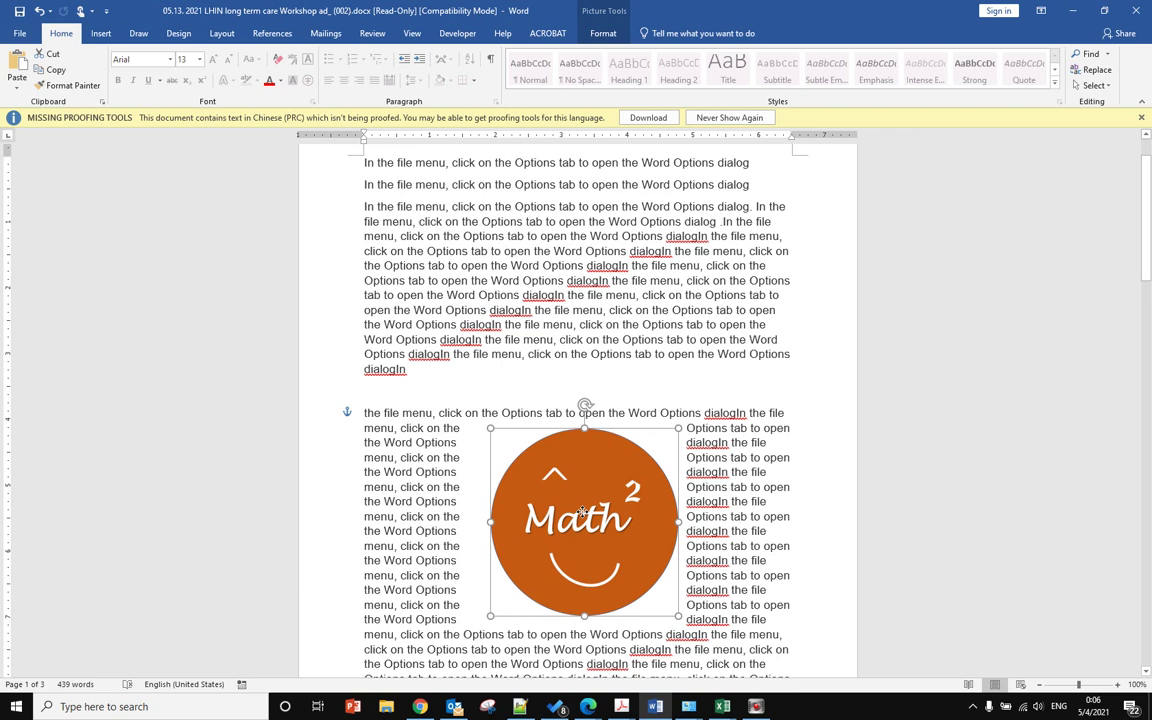
pyautogui.moveTo(582, 511); pyautogui.dragTo(577, 425)
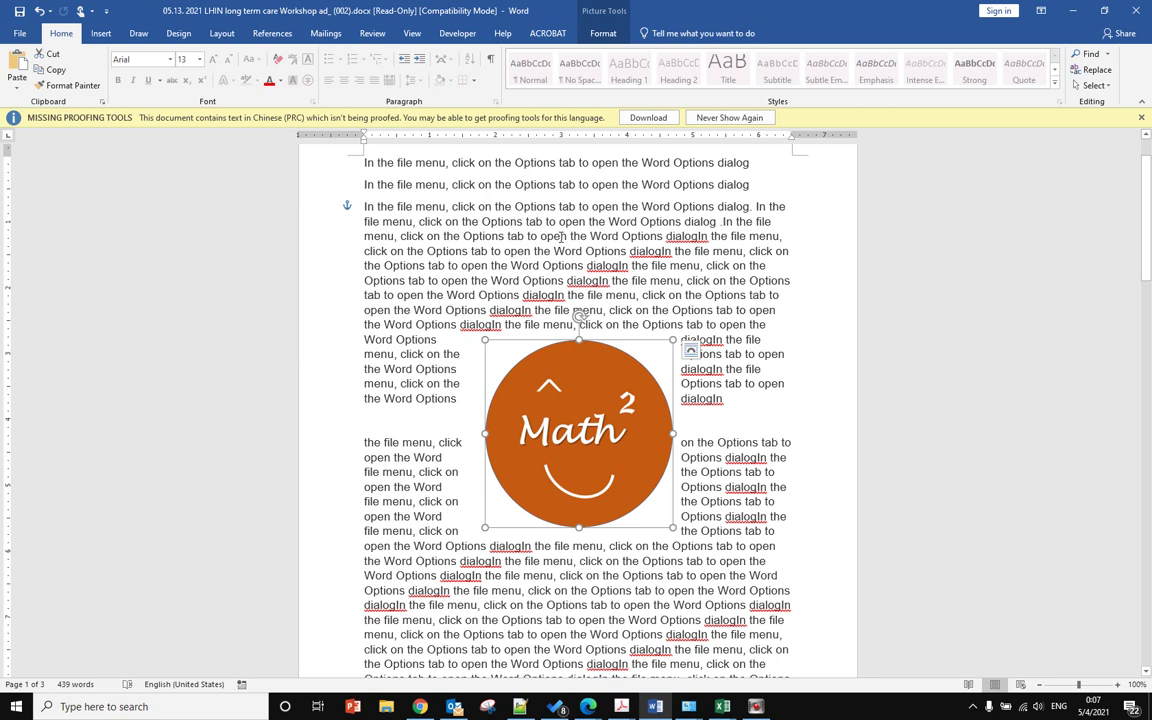
pyautogui.click(873, 407)
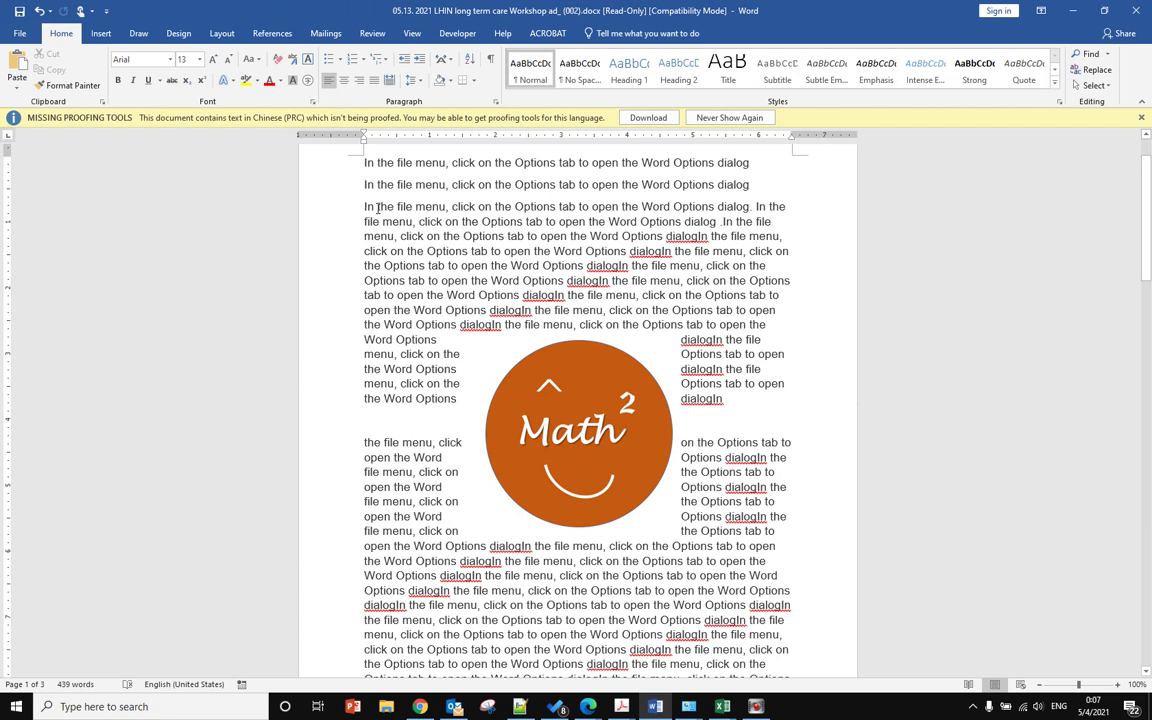
pyautogui.click(582, 404)
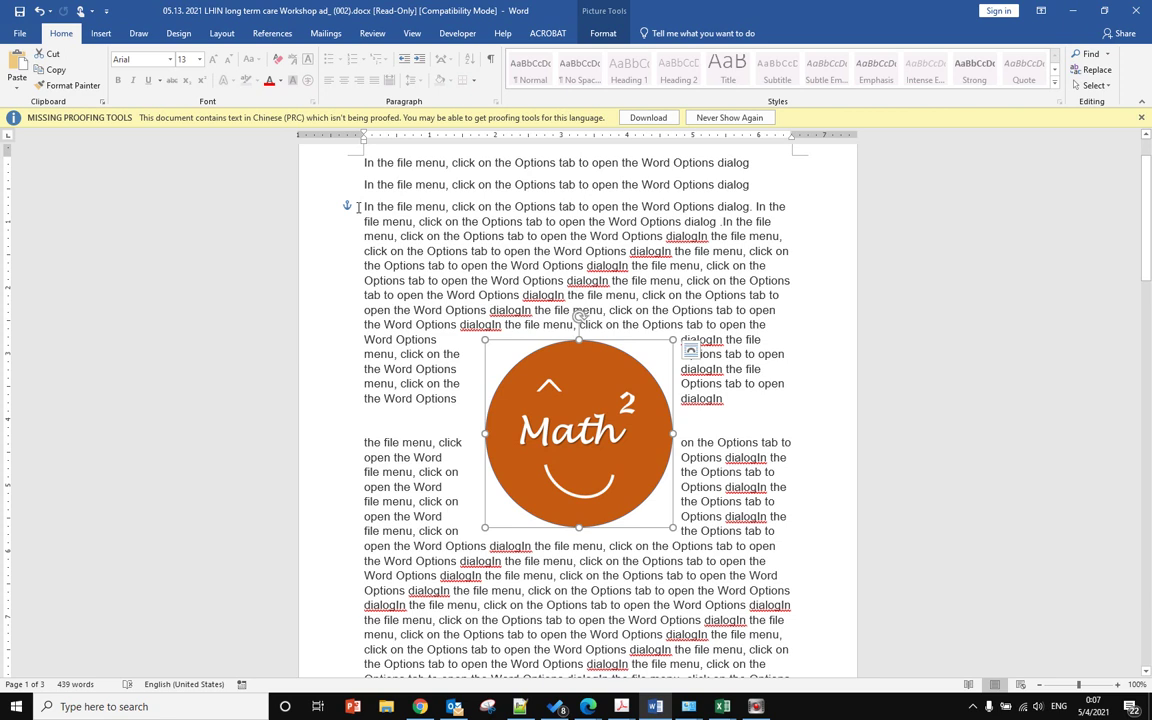
# Step: Uncheck Object anchors in the Word Options Display settings and confirm with OK
pyautogui.click(20, 33)
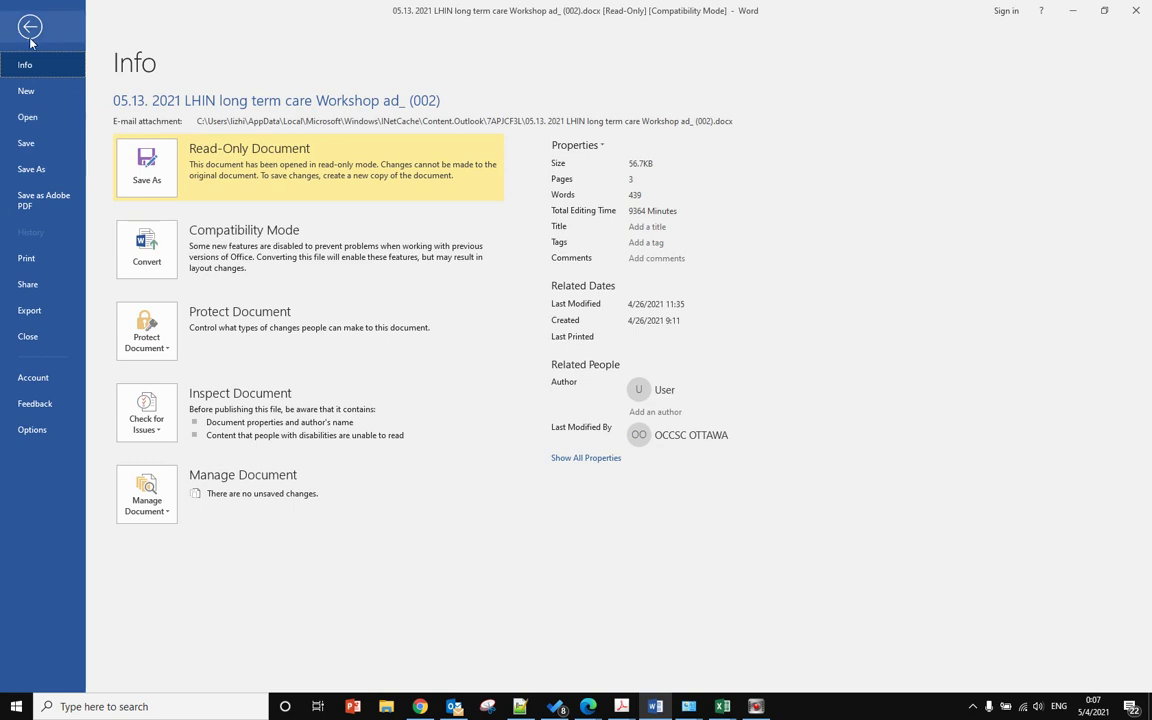
pyautogui.click(30, 30)
pyautogui.click(22, 33)
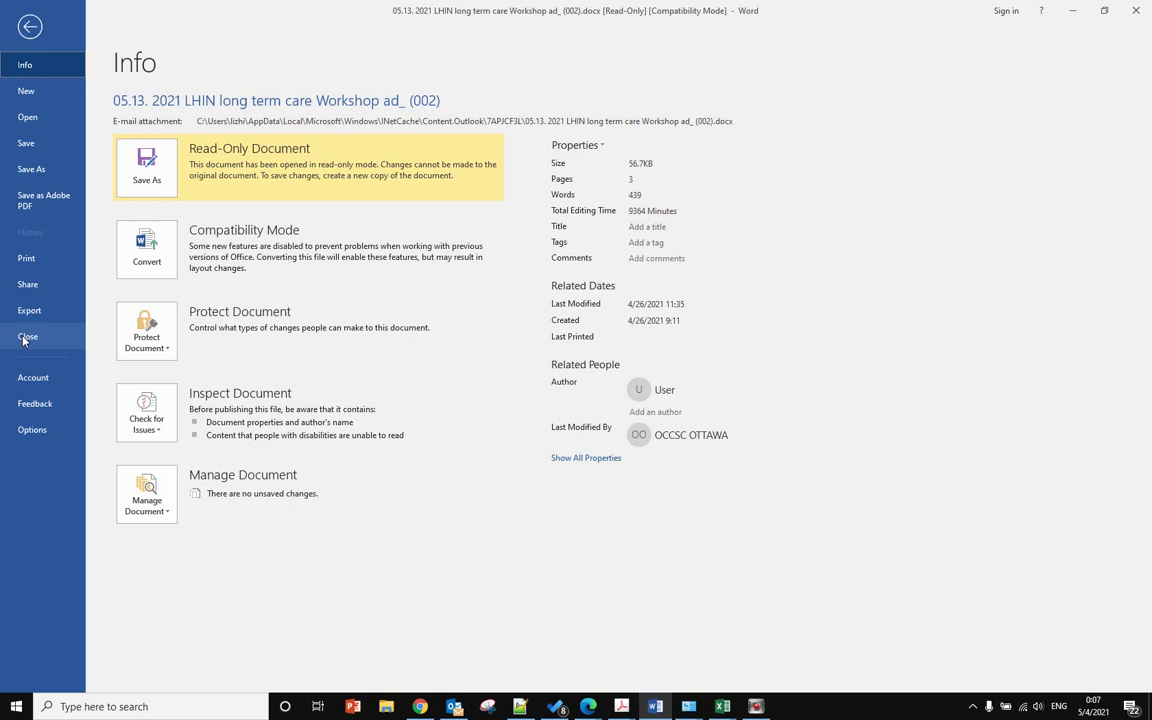
pyautogui.click(53, 432)
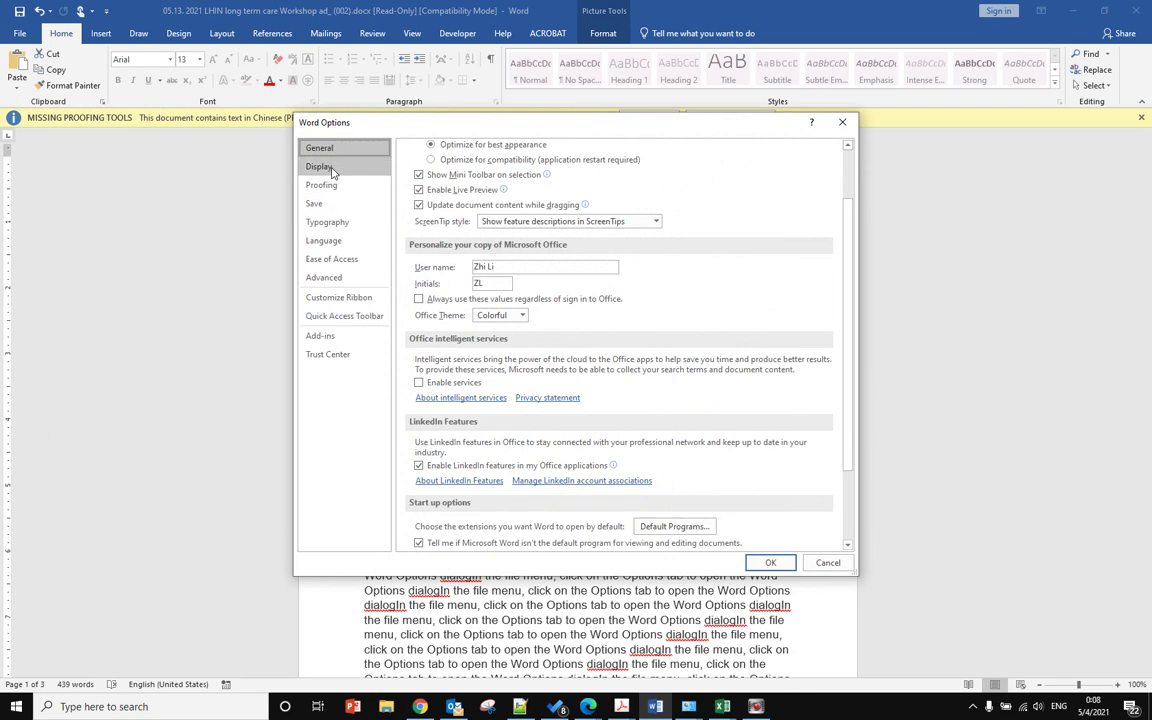
pyautogui.click(319, 168)
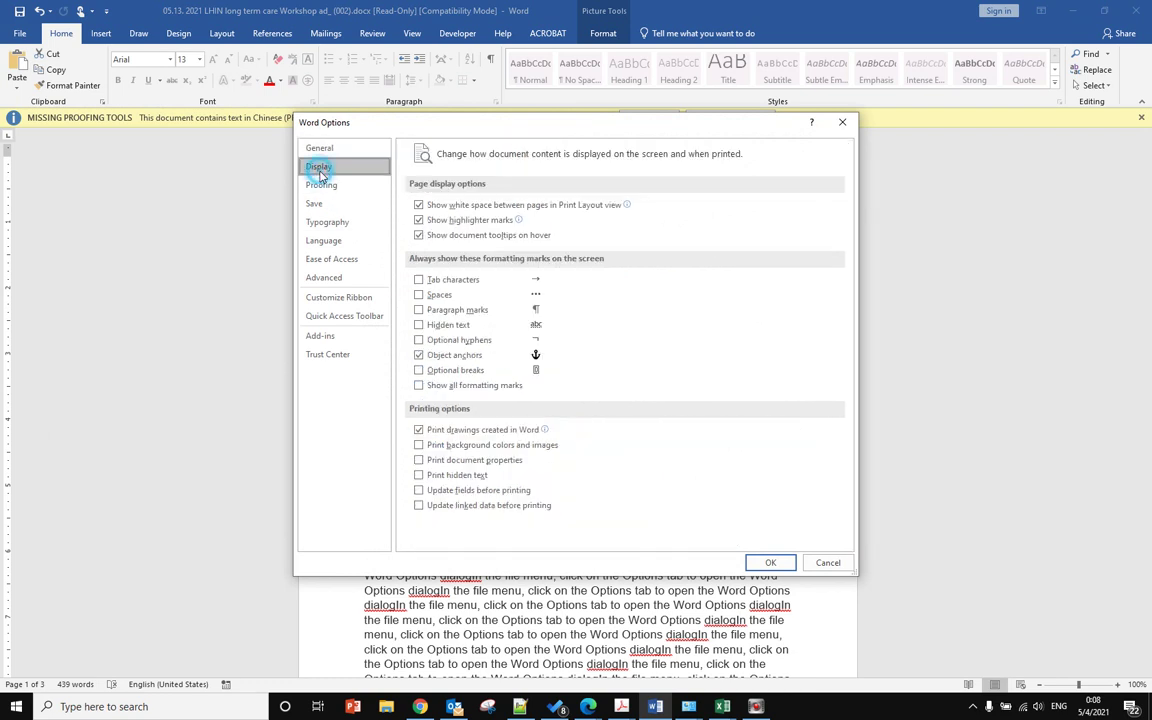
pyautogui.click(448, 362)
pyautogui.click(419, 356)
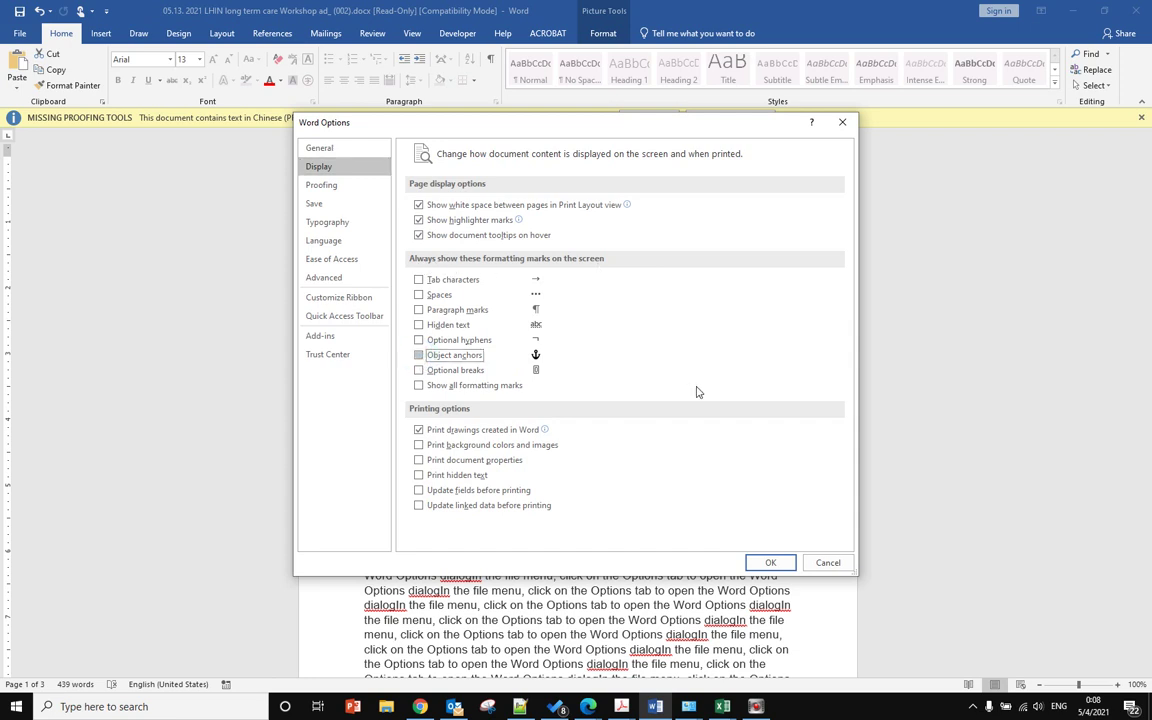
pyautogui.click(770, 563)
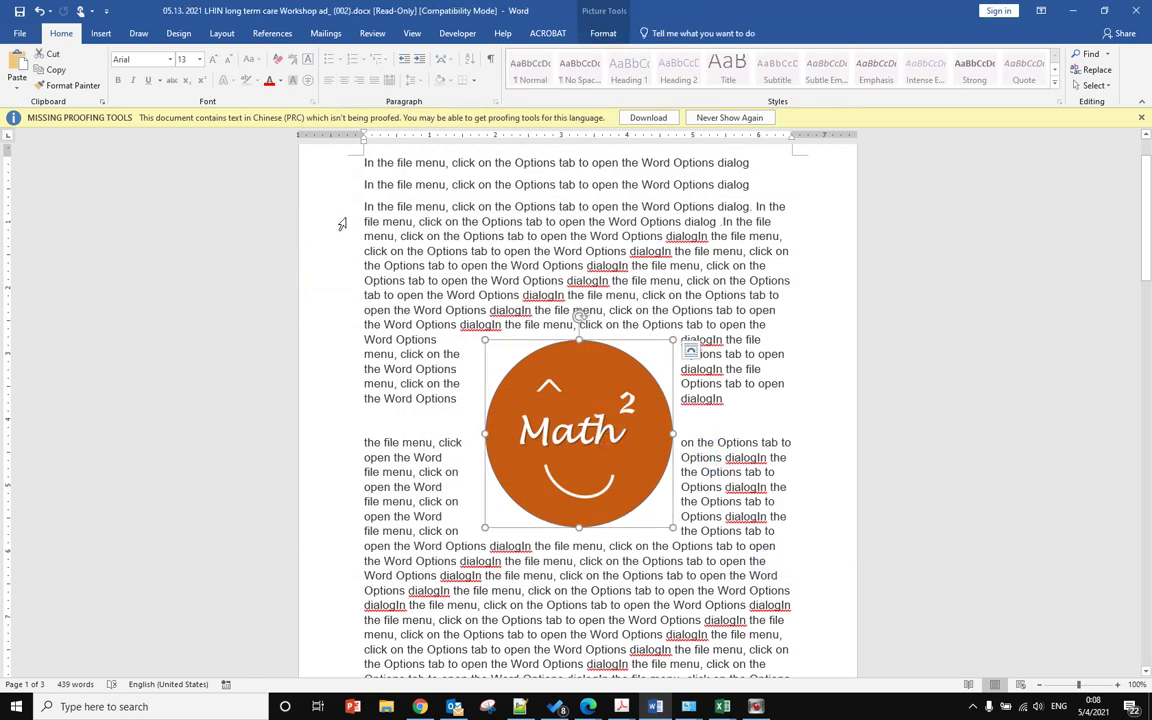
# Step: Set the Math² picture's layout to In Line with Text, then go to the File page
pyautogui.click(690, 350)
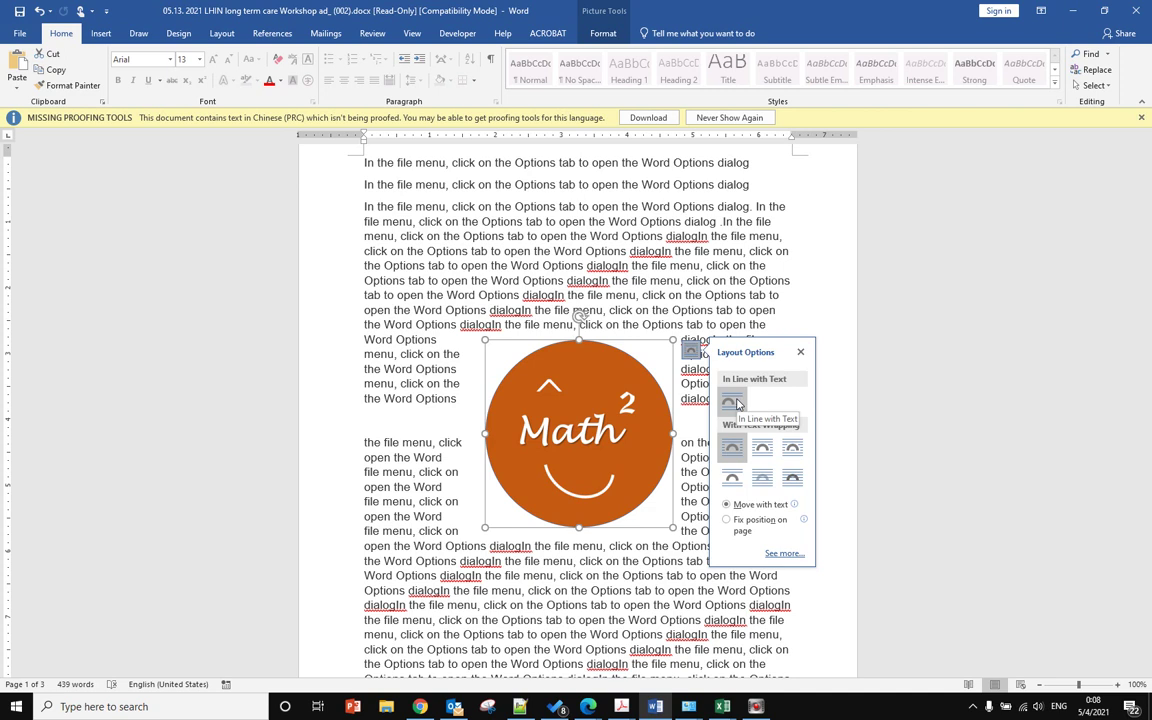
pyautogui.click(733, 401)
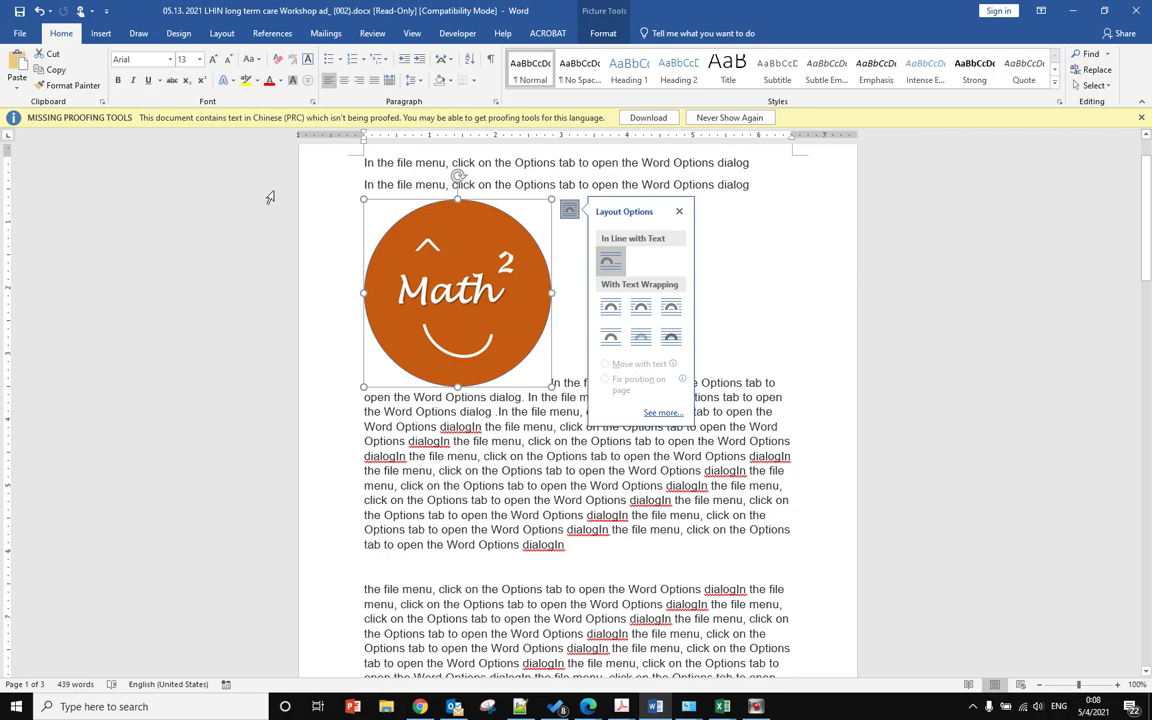
pyautogui.click(19, 33)
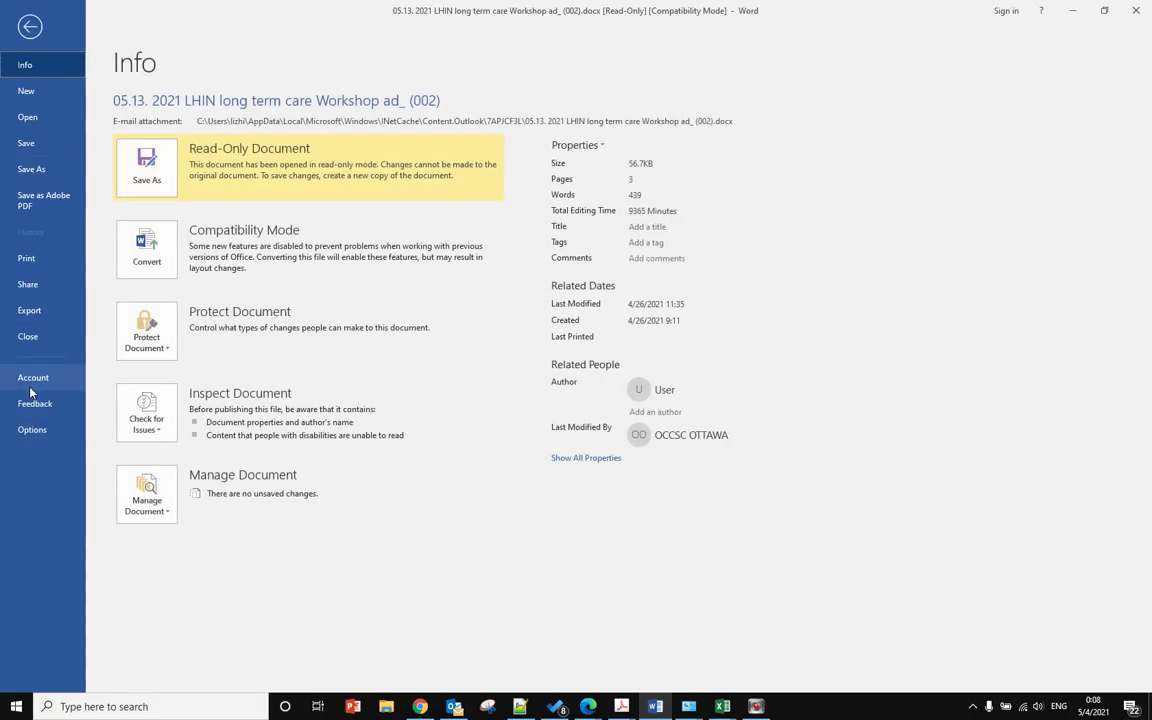
# Step: Re-check Object anchors in the Word Options Display settings and confirm with OK
pyautogui.click(34, 429)
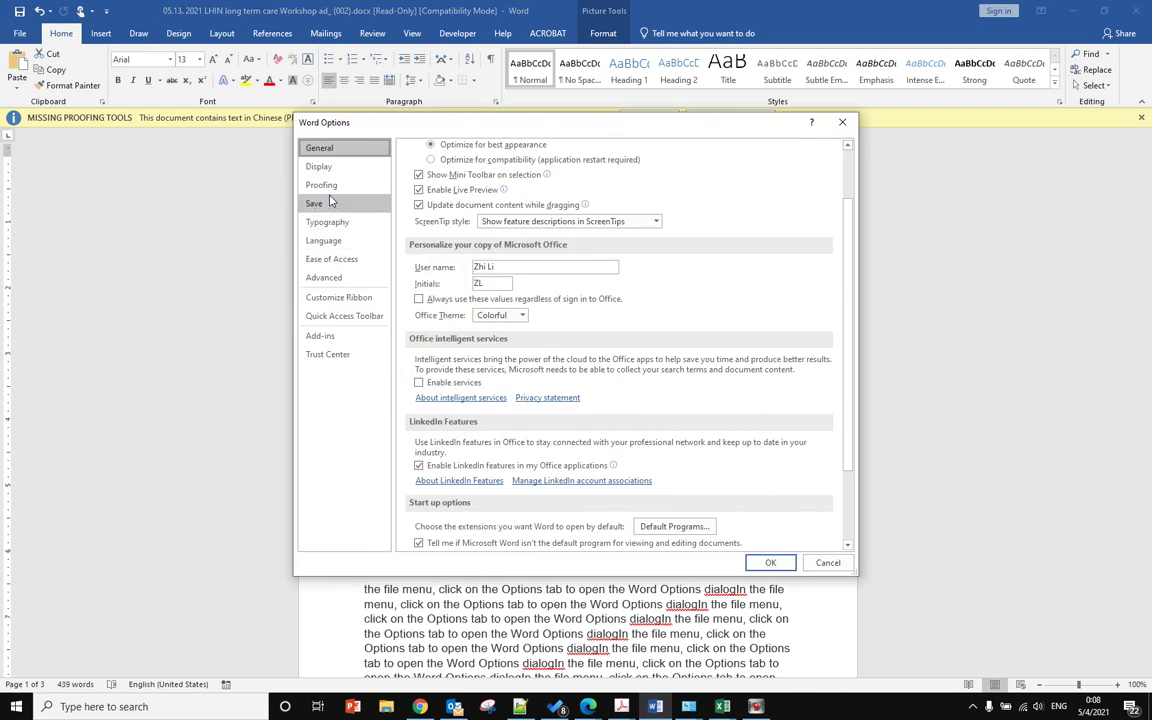
pyautogui.click(320, 166)
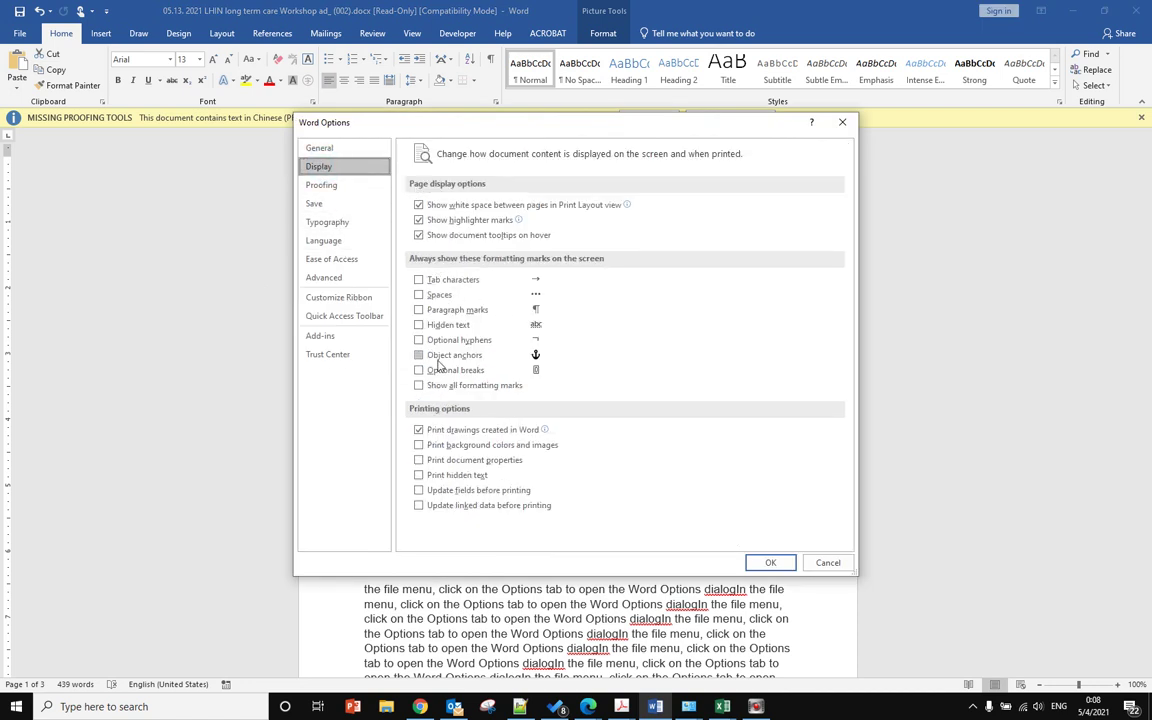
pyautogui.click(452, 355)
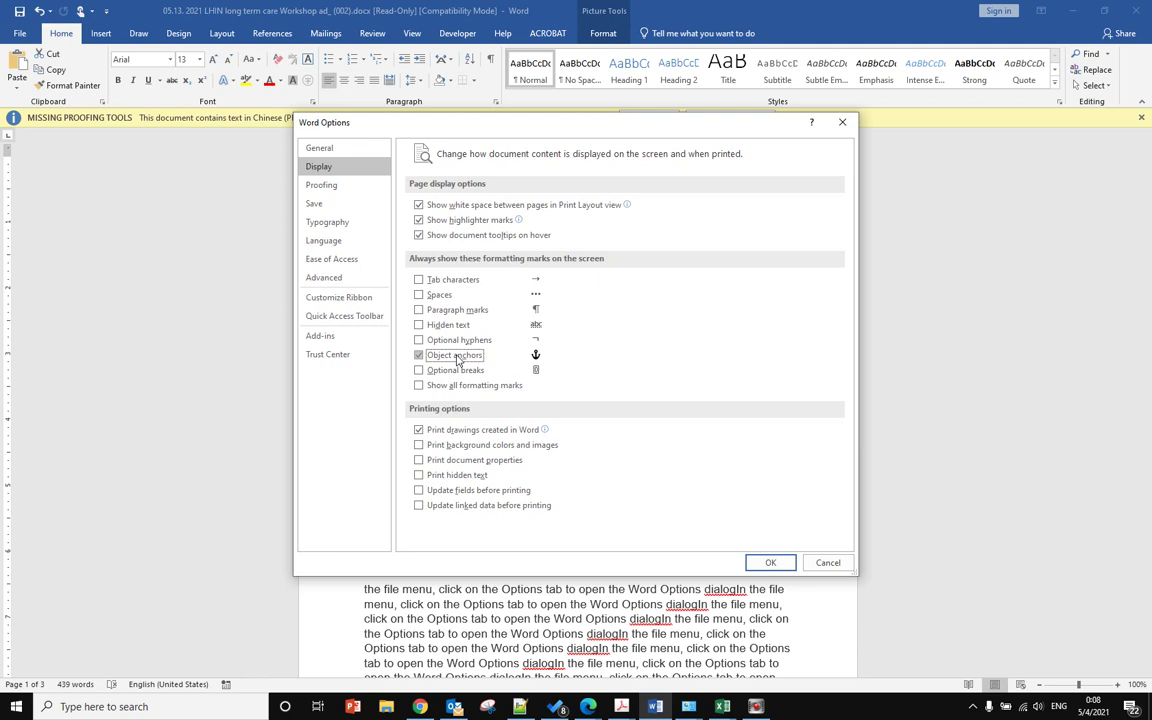
pyautogui.click(770, 562)
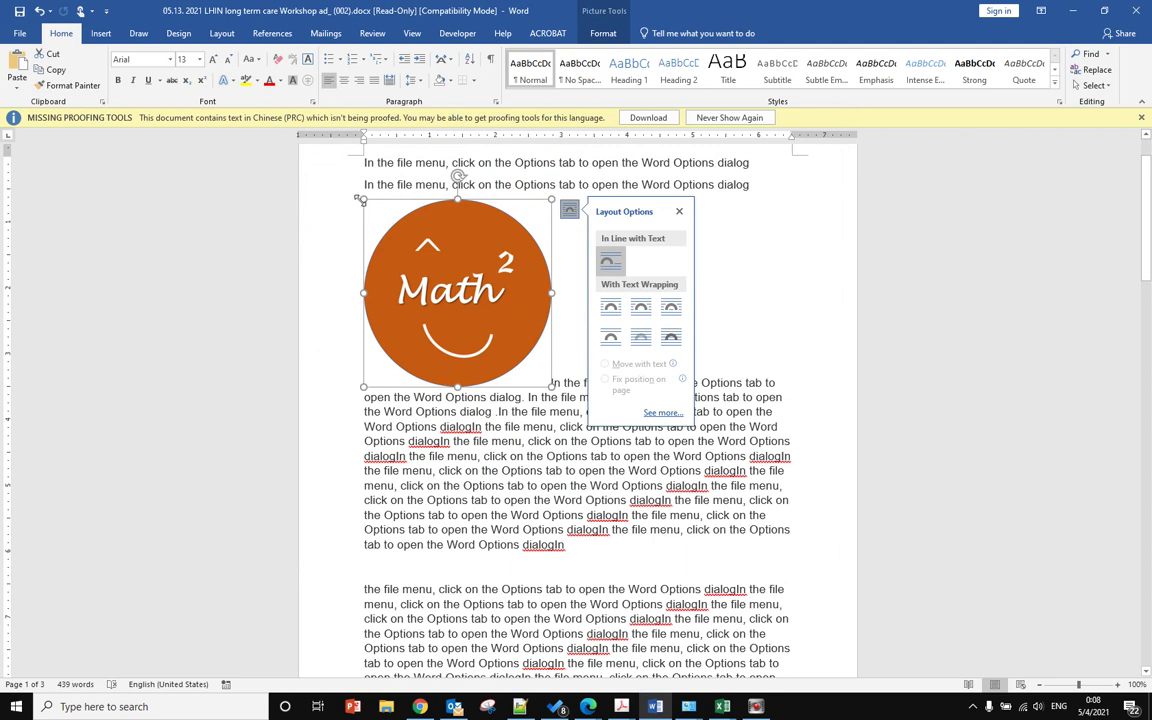
# Step: Give the Math² picture Through wrapping and place it mid-way in the lower long paragraph
pyautogui.click(659, 312)
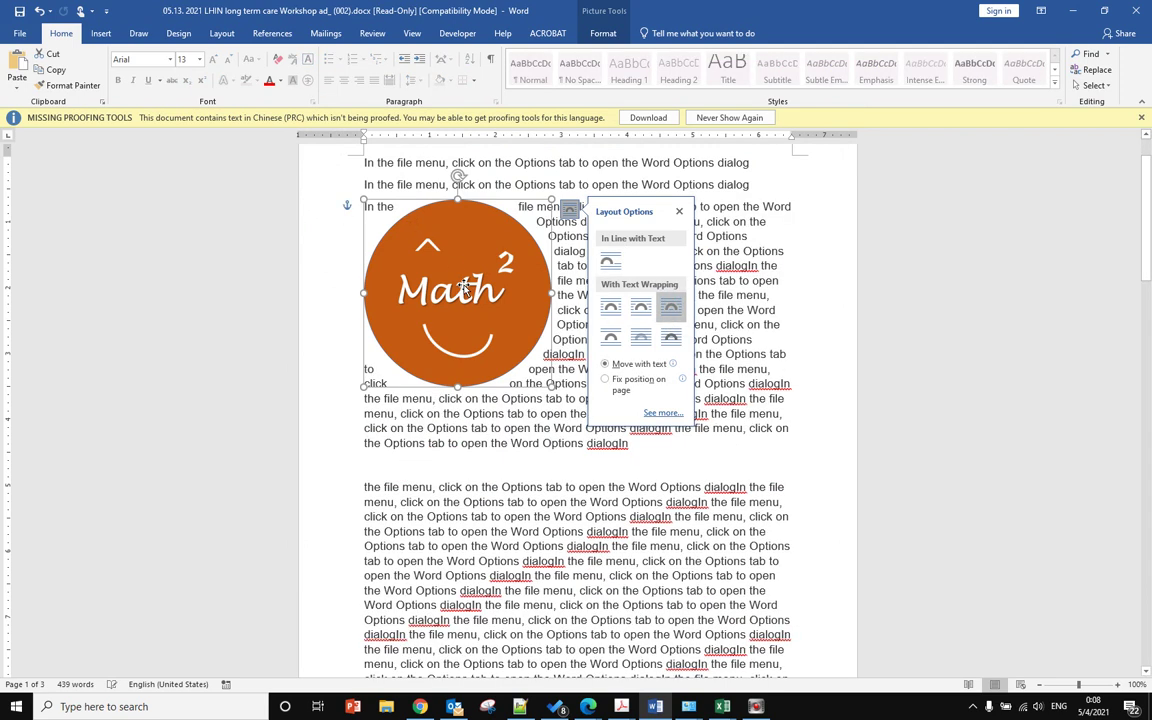
pyautogui.moveTo(463, 283)
pyautogui.mouseDown()
pyautogui.moveTo(576, 323)
pyautogui.moveTo(588, 314)
pyautogui.mouseUp()
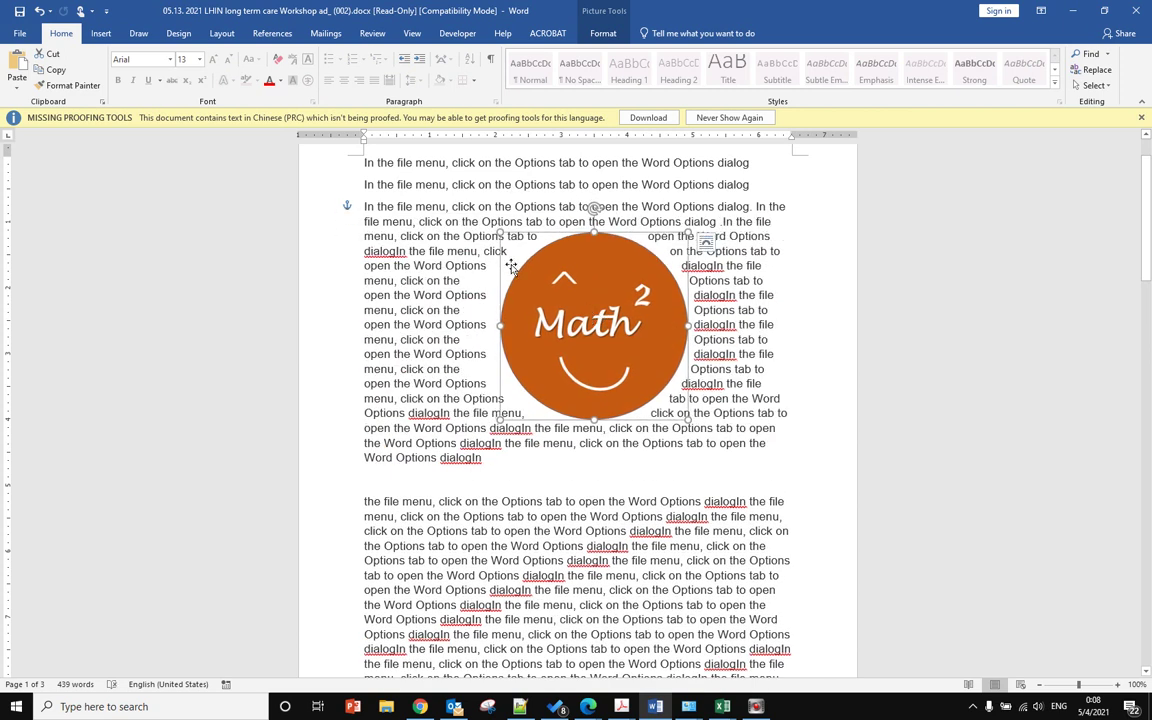
pyautogui.moveTo(563, 276)
pyautogui.mouseDown()
pyautogui.moveTo(428, 246)
pyautogui.moveTo(410, 209)
pyautogui.moveTo(417, 530)
pyautogui.mouseUp()
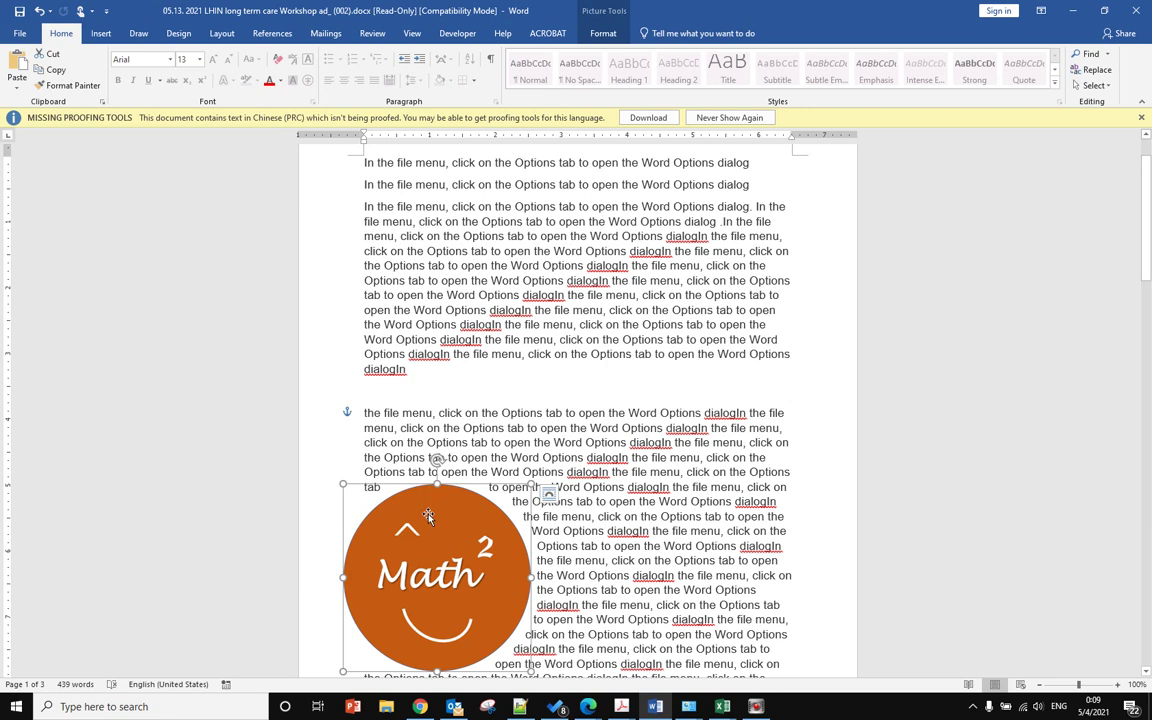
pyautogui.moveTo(429, 520); pyautogui.dragTo(581, 472)
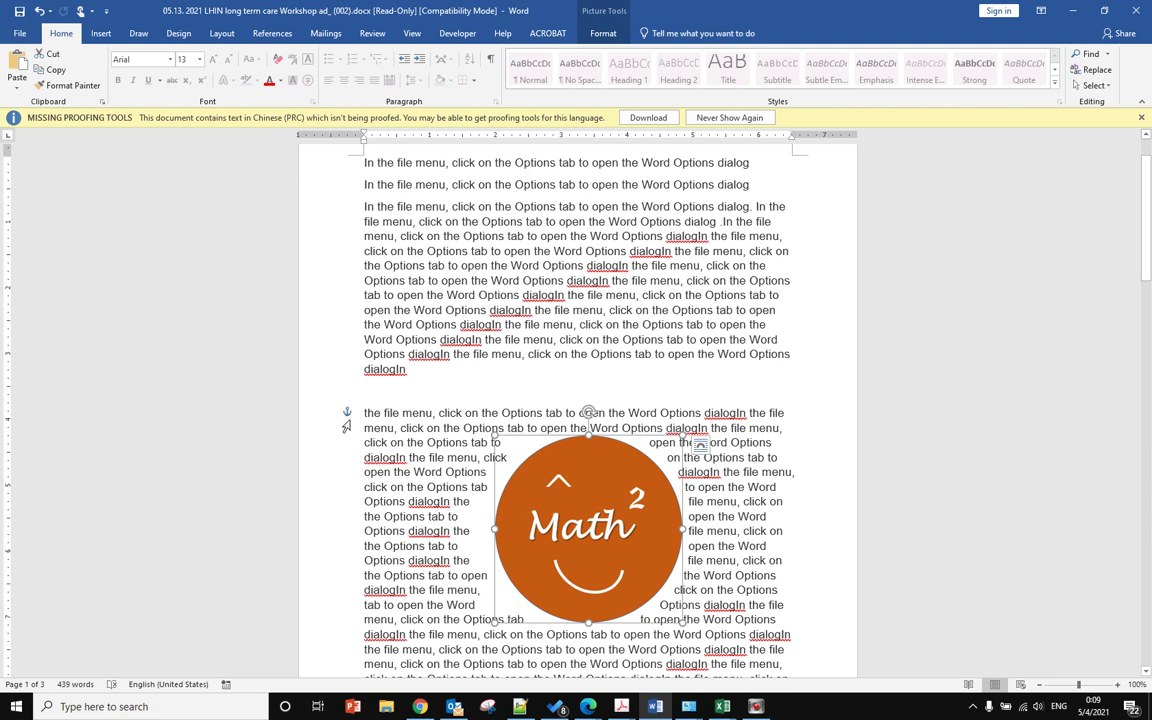
# Step: Open the Display category of Word Options to review the formatting-mark settings
pyautogui.click(24, 40)
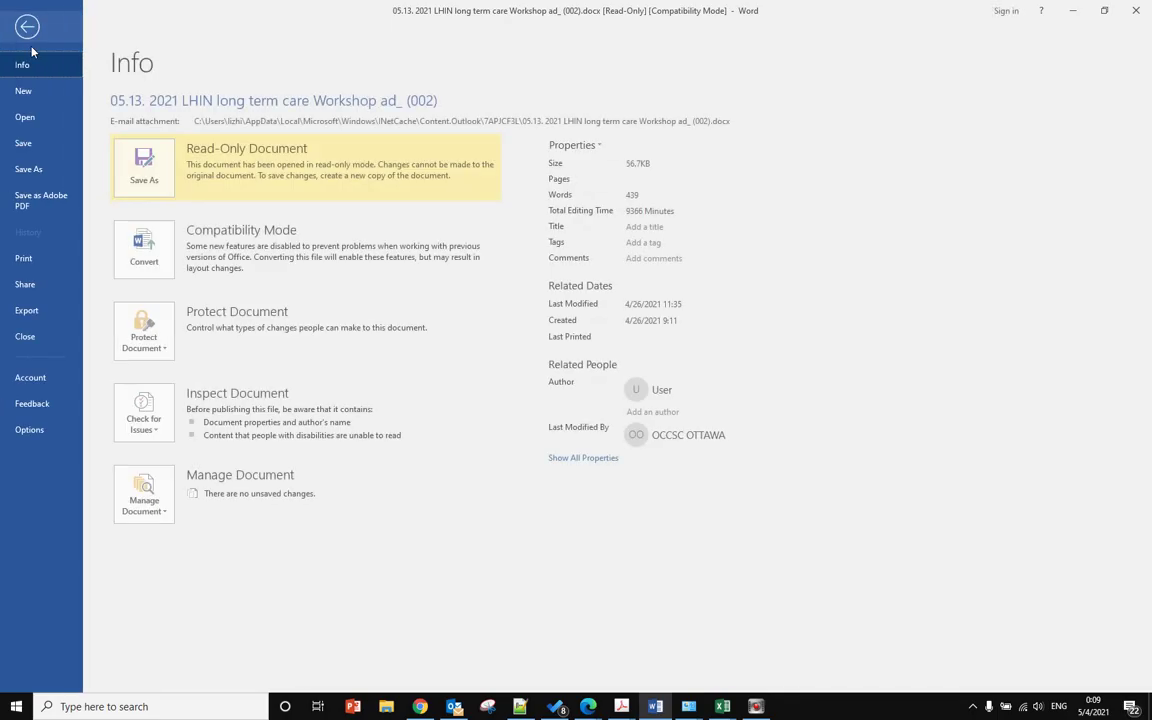
pyautogui.click(31, 430)
pyautogui.click(321, 167)
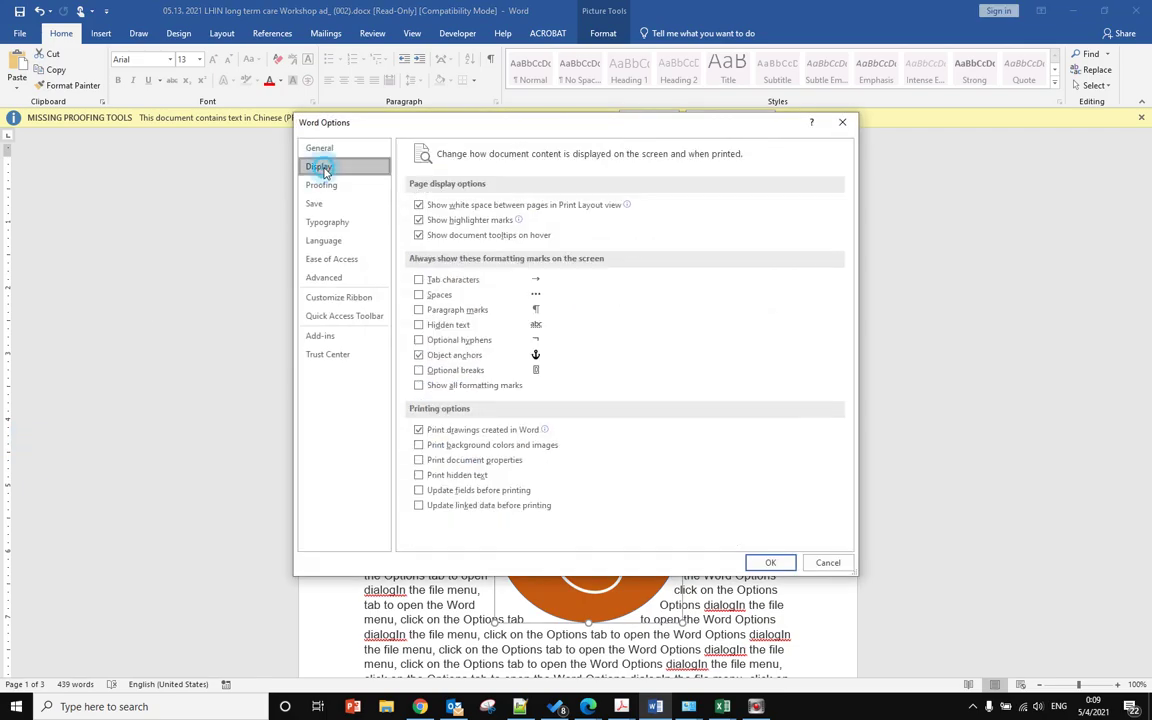